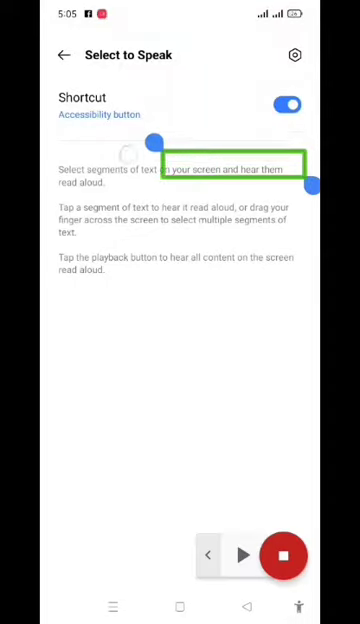
Box-select the Select to Speak description text and let it read aloud to the end.
left_click_drag(153, 143, 42, 327)
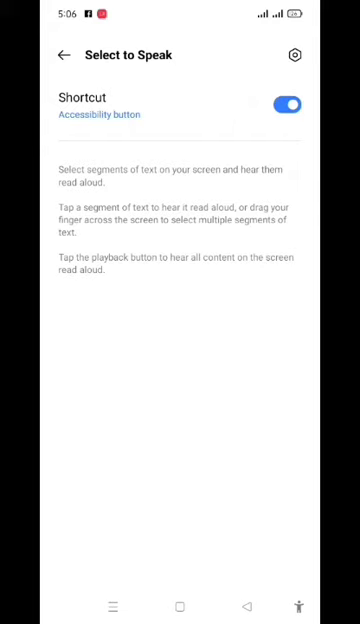
Use the accessibility button to read the description text again, then stop playback.
left_click(298, 606)
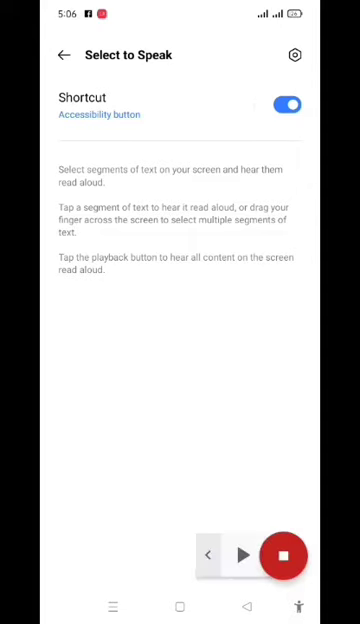
left_click_drag(50, 168, 300, 320)
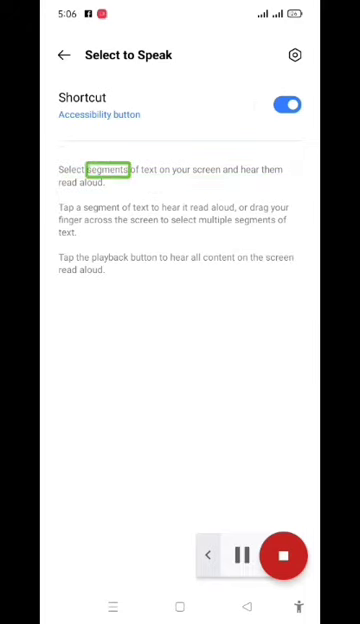
left_click(283, 555)
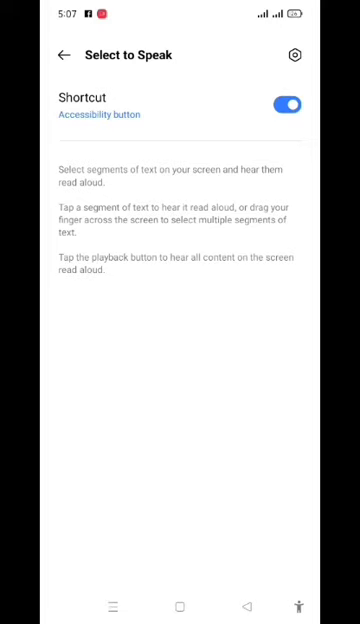
Read the description text aloud via the accessibility button, then show the recent apps overview.
left_click(298, 607)
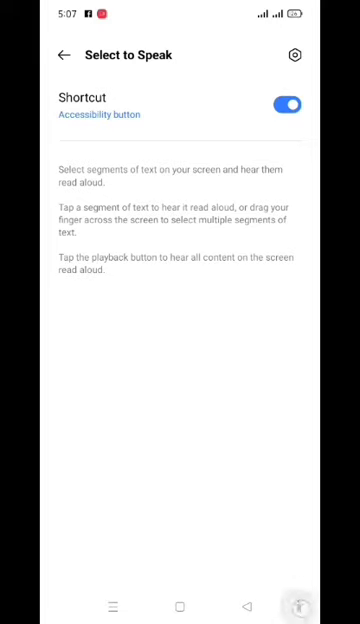
left_click_drag(62, 170, 276, 337)
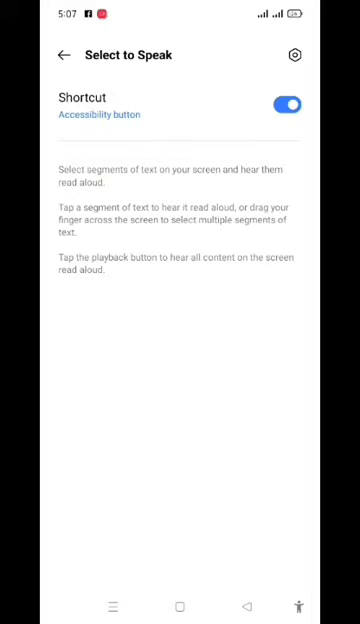
key("super")
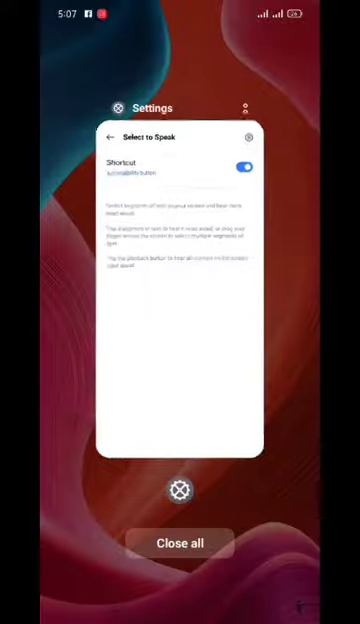
Close all recent apps, relaunch Settings, and go through Additional Settings to Accessibility.
left_click(179, 537)
scroll(180, 400, "down", 3)
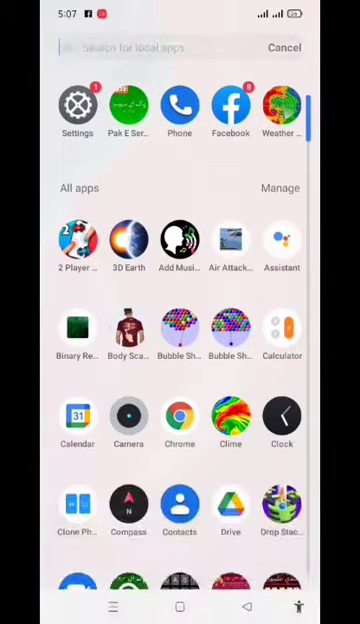
left_click(120, 40)
left_click(180, 607)
left_click_drag(100, 20, 100, 400)
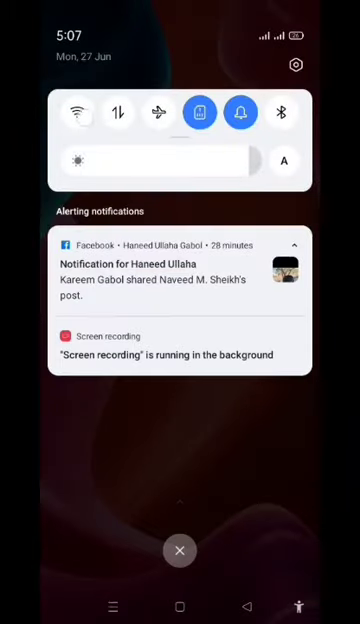
left_click_drag(180, 150, 180, 500)
left_click(295, 177)
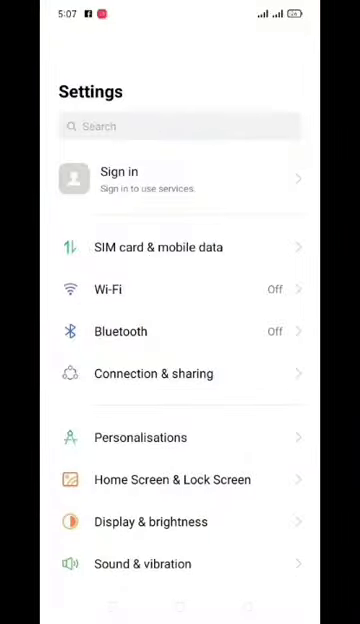
scroll(180, 350, "down", 5)
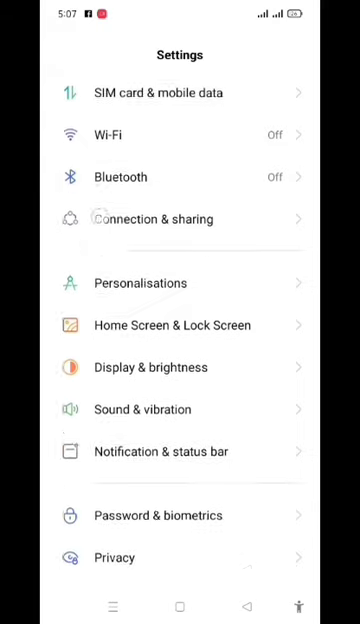
scroll(180, 350, "down", 5)
scroll(180, 350, "down", 3)
scroll(180, 350, "down", 3)
scroll(180, 350, "down", 2)
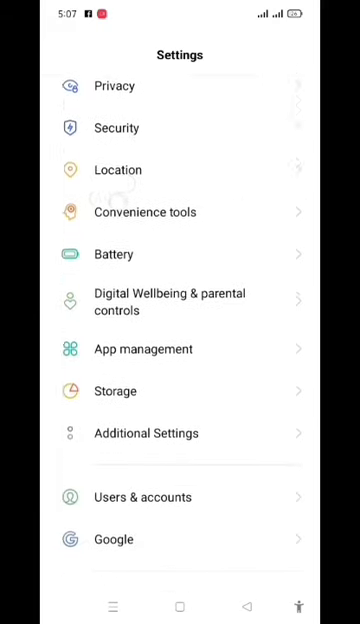
scroll(180, 350, "down", 2)
scroll(180, 350, "down", 1)
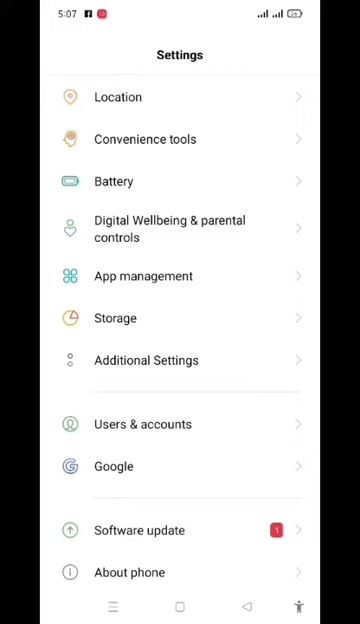
left_click(146, 360)
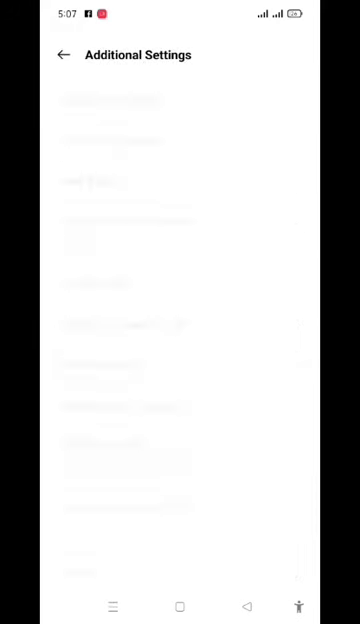
scroll(180, 350, "down", 2)
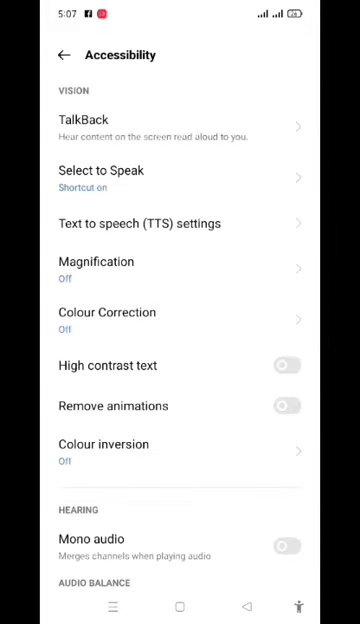
Turn the Select to Speak shortcut off, then toggle it back on to bring up the permission prompt.
left_click(195, 177)
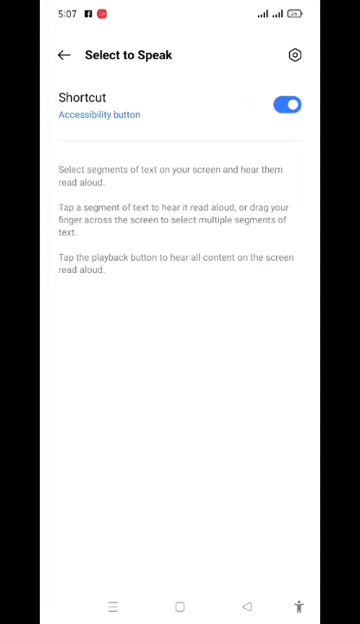
left_click(286, 104)
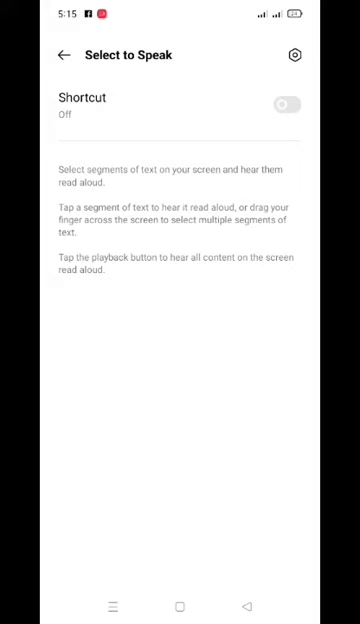
left_click(286, 104)
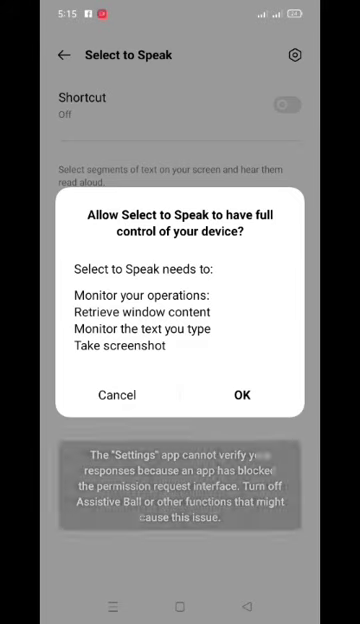
Grant Select to Speak full control and show its reading controls from the accessibility button.
left_click(242, 394)
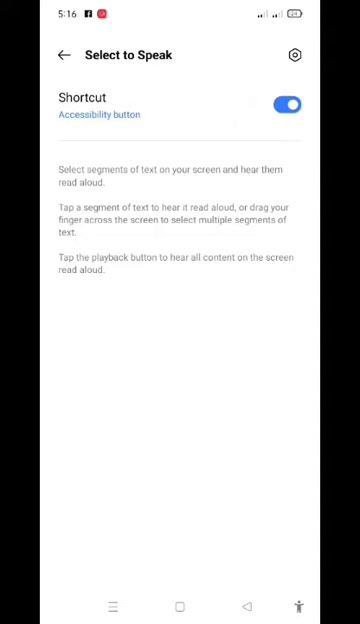
left_click(298, 606)
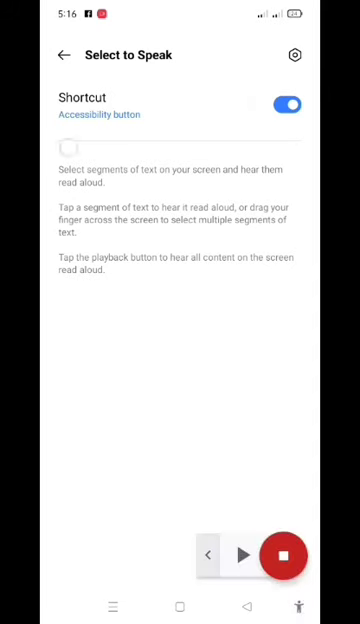
Drag over the Select to Speak description text so it's read aloud from the first word.
mouse_move(55, 140)
left_mouse_down()
mouse_move(168, 155)
mouse_move(298, 345)
left_mouse_up()
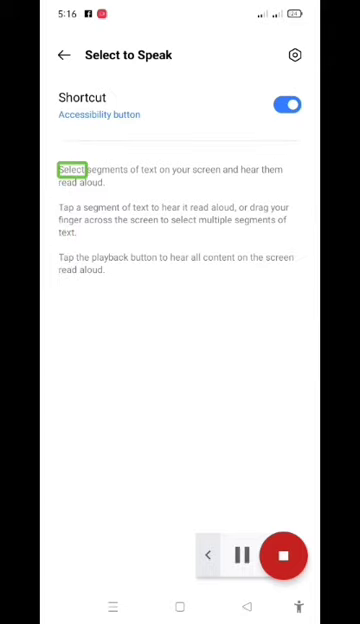